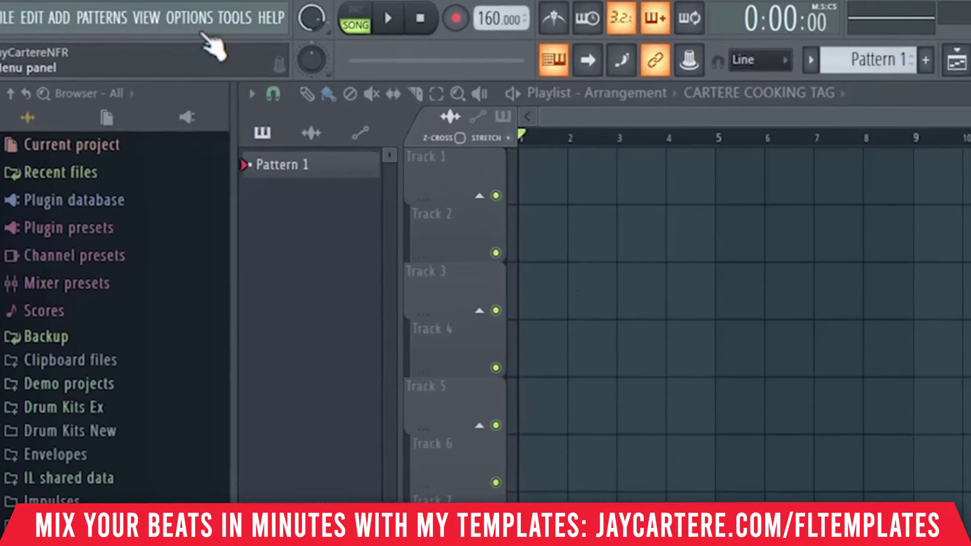
Open FL Studio's Options menu from the top menu bar.
{"action": "left_click", "coordinate": [107, 6]}
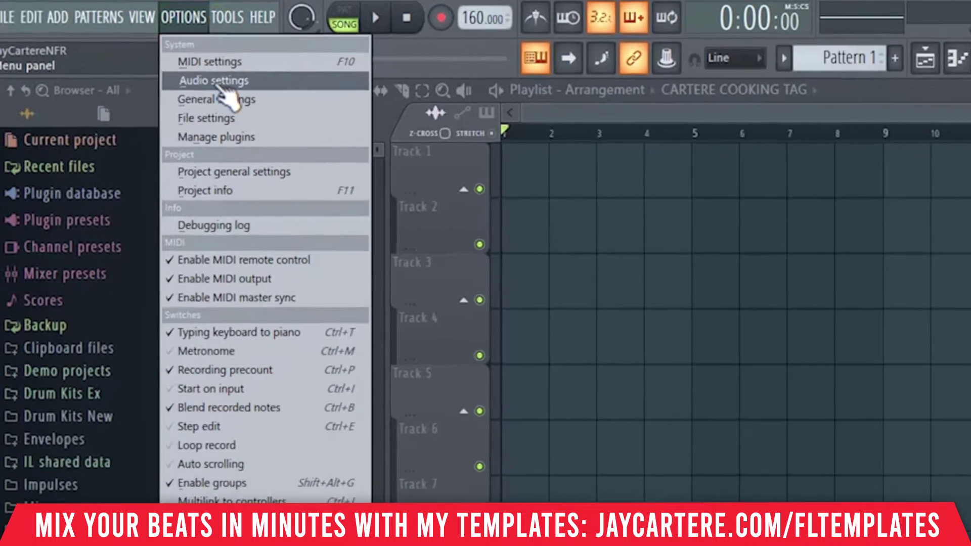
Open Audio settings and leave FL Studio ASIO selected in the Device dropdown.
{"action": "left_click", "coordinate": [235, 89]}
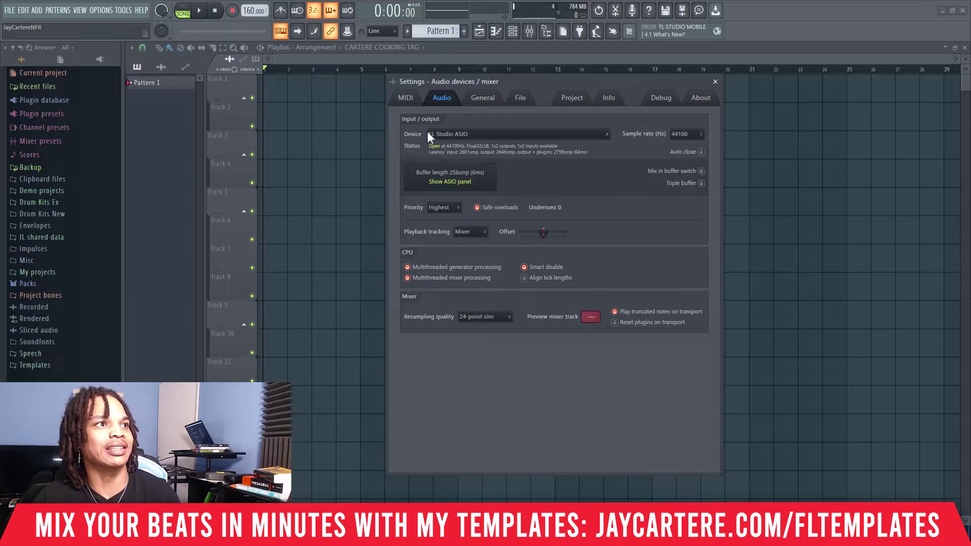
{"action": "left_click", "coordinate": [473, 137]}
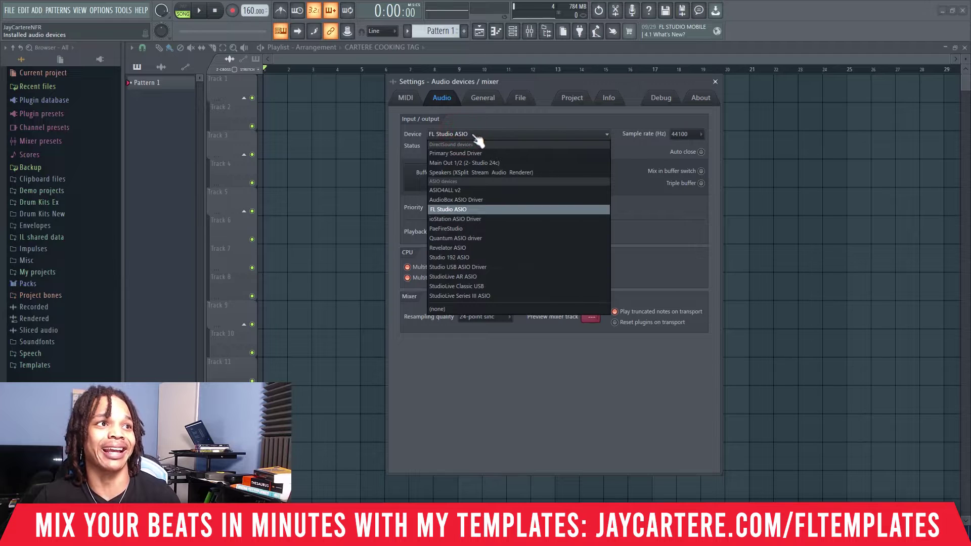
{"action": "left_click", "coordinate": [498, 137]}
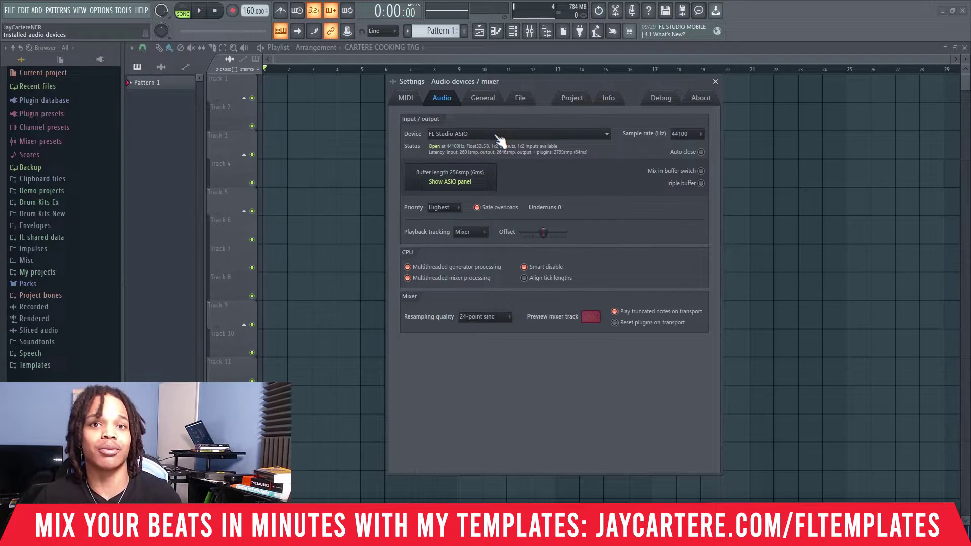
{"action": "left_click", "coordinate": [498, 136]}
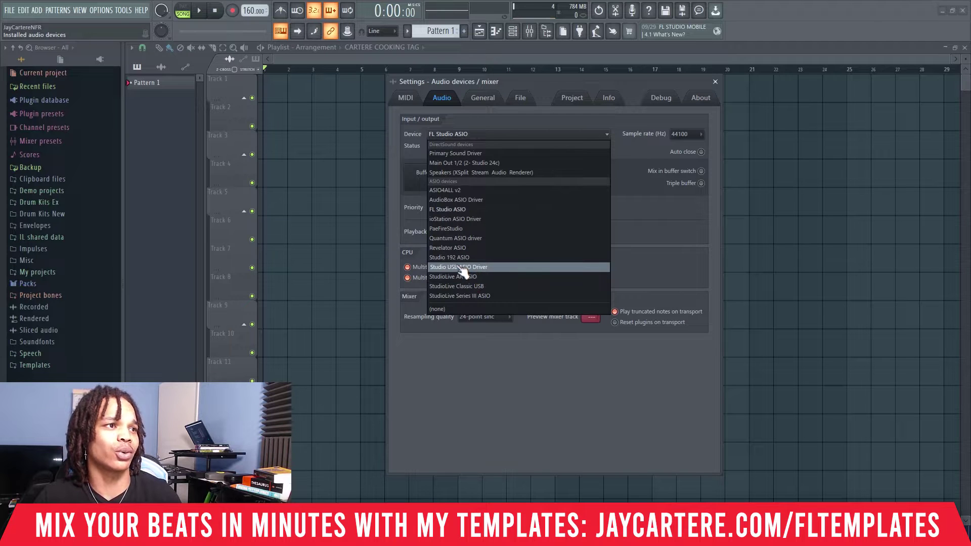
{"action": "left_click", "coordinate": [674, 235]}
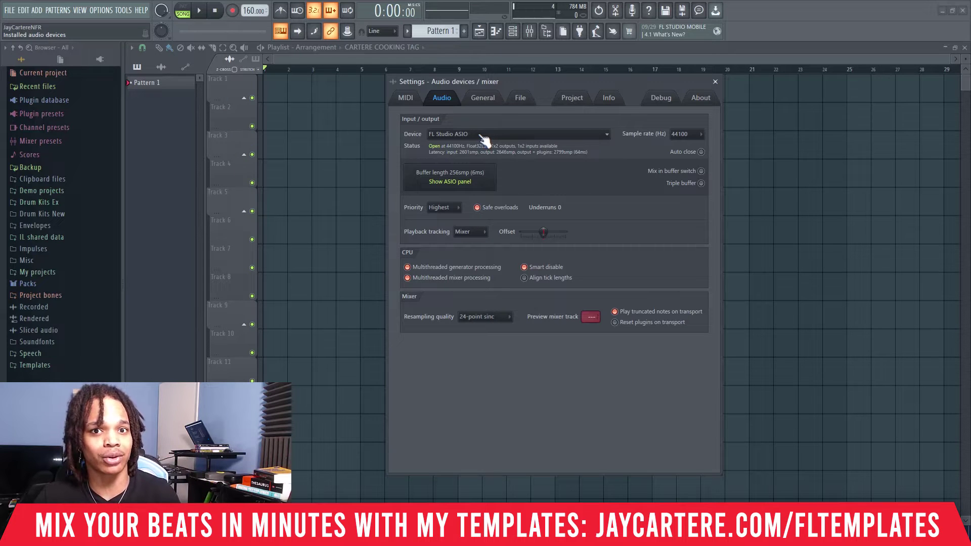
{"action": "left_click", "coordinate": [514, 135]}
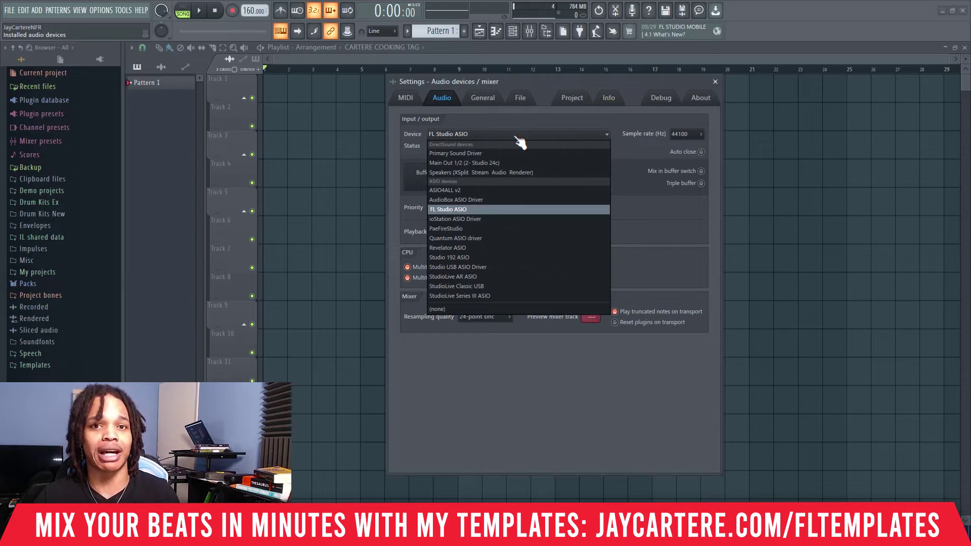
{"action": "left_click", "coordinate": [514, 135]}
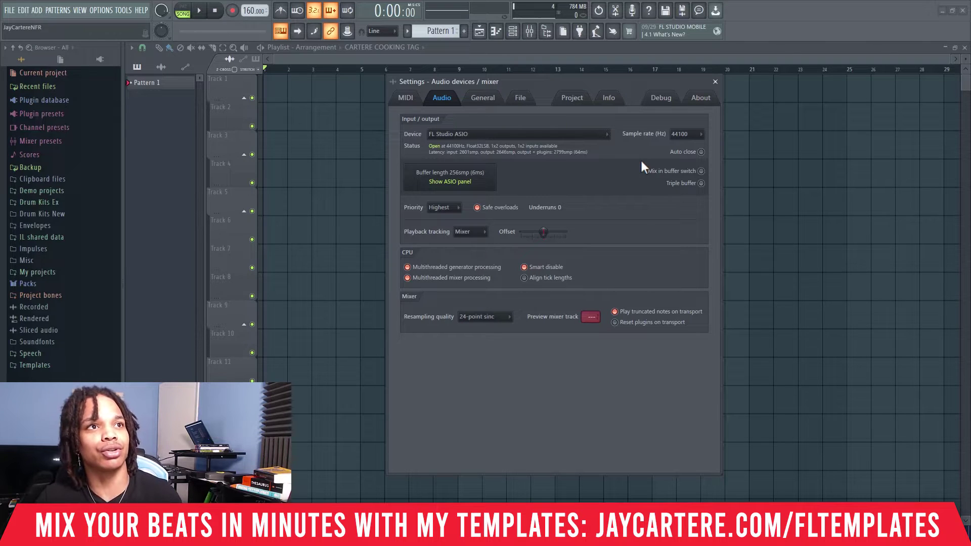
Keep the 44100 Hz sample rate and open the FL Studio ASIO driver panel.
{"action": "left_click", "coordinate": [682, 134]}
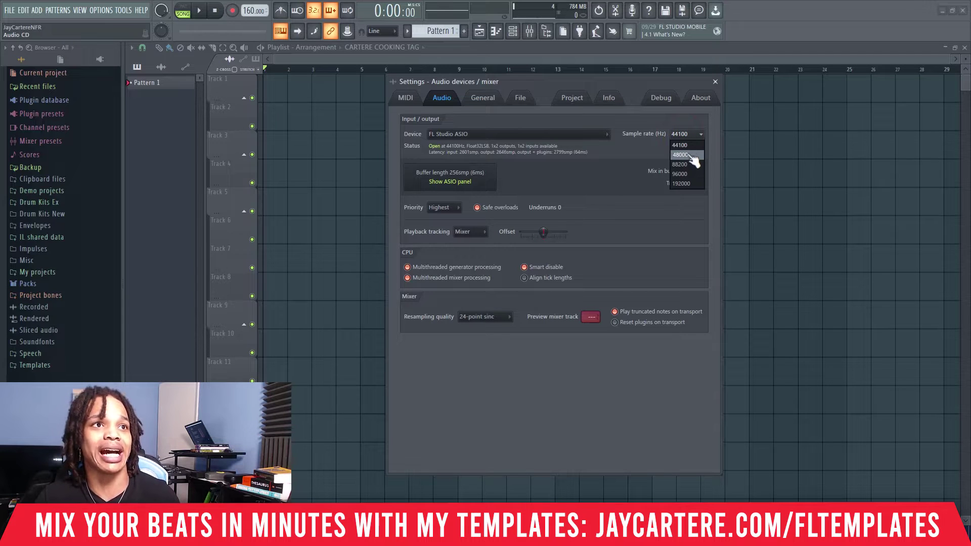
{"action": "left_click", "coordinate": [631, 152]}
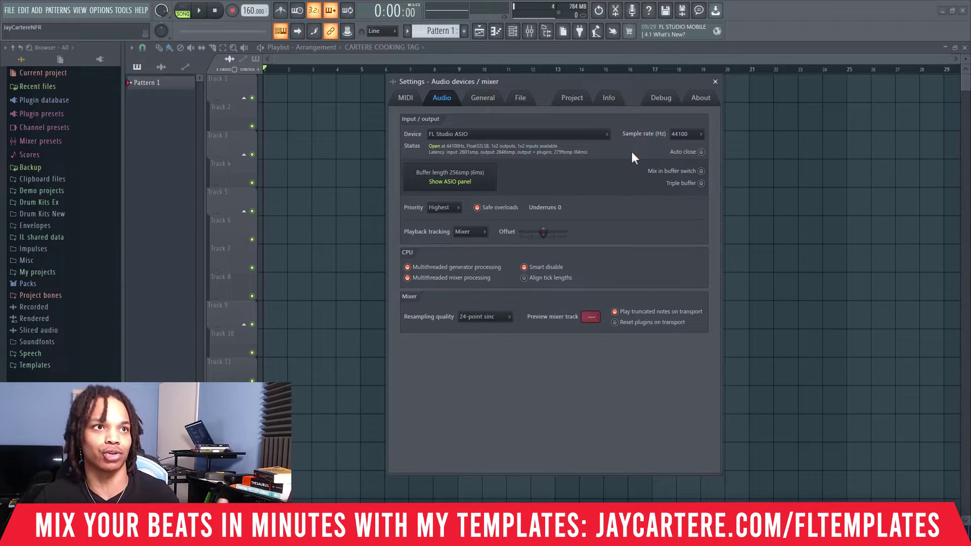
{"action": "left_click", "coordinate": [458, 182]}
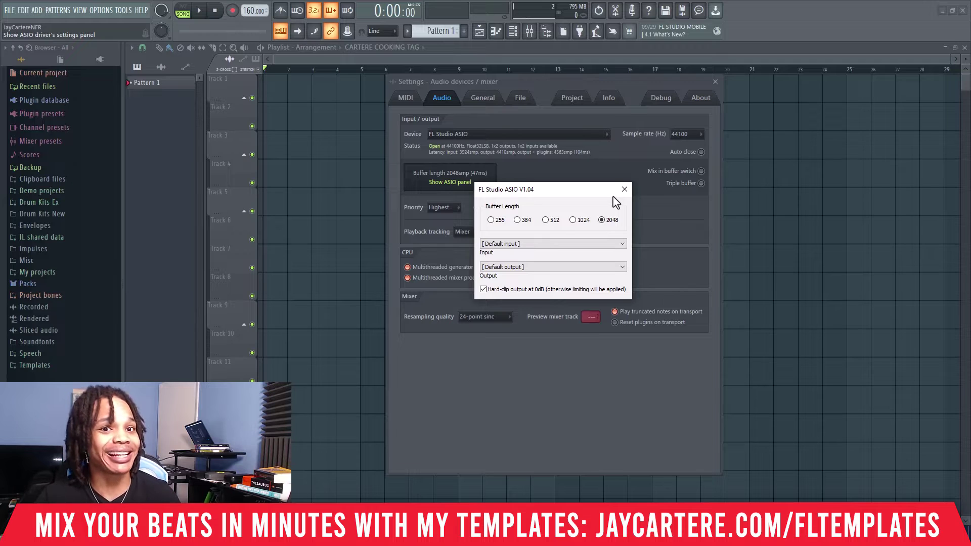
Try the 512, 384 and 2048 buffer lengths, finally choosing 256 samples.
{"action": "left_click", "coordinate": [546, 219]}
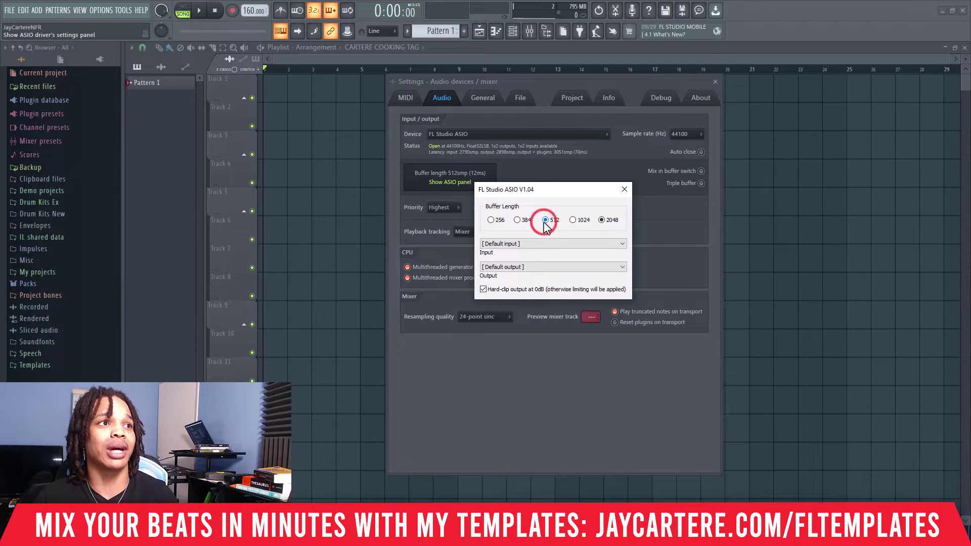
{"action": "left_click", "coordinate": [517, 219]}
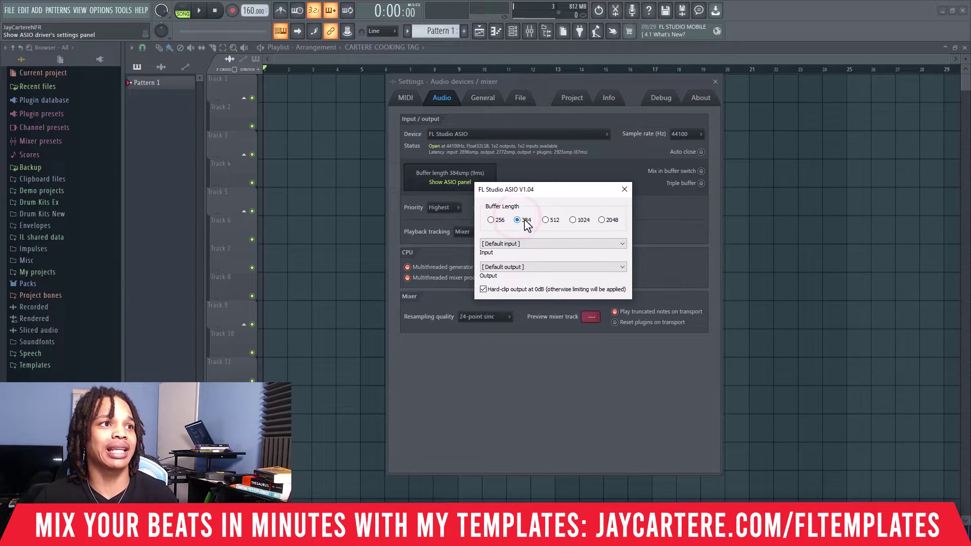
{"action": "left_click", "coordinate": [545, 219]}
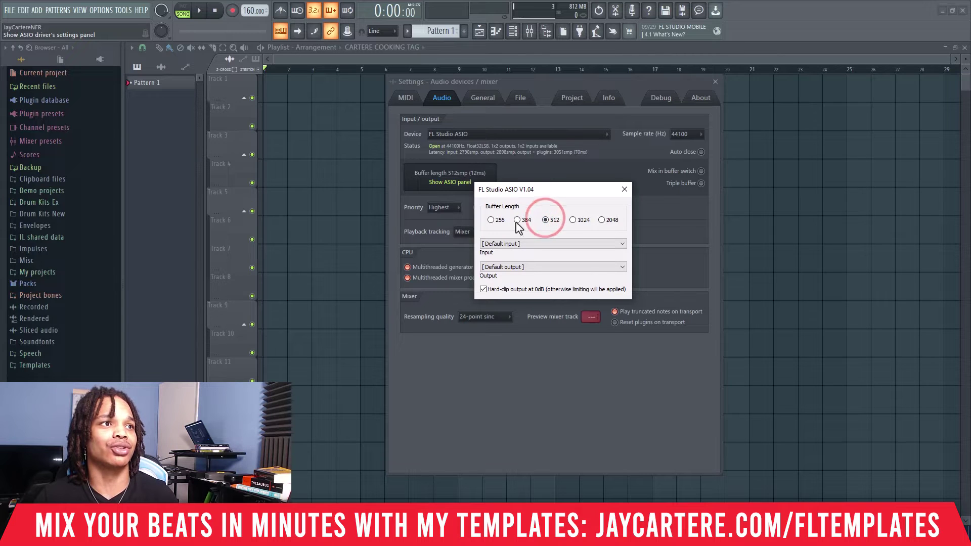
{"action": "left_click", "coordinate": [517, 219]}
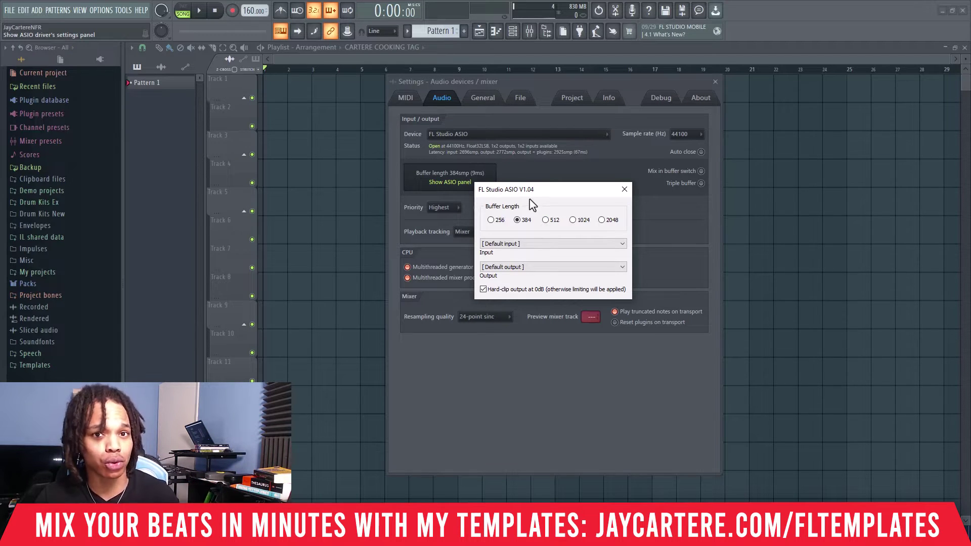
{"action": "left_click", "coordinate": [492, 220]}
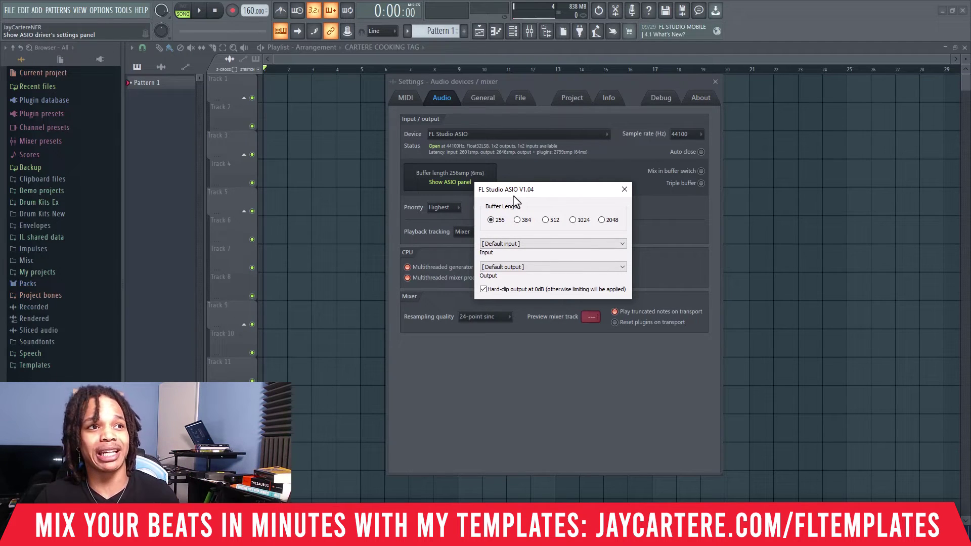
{"action": "left_click", "coordinate": [601, 220]}
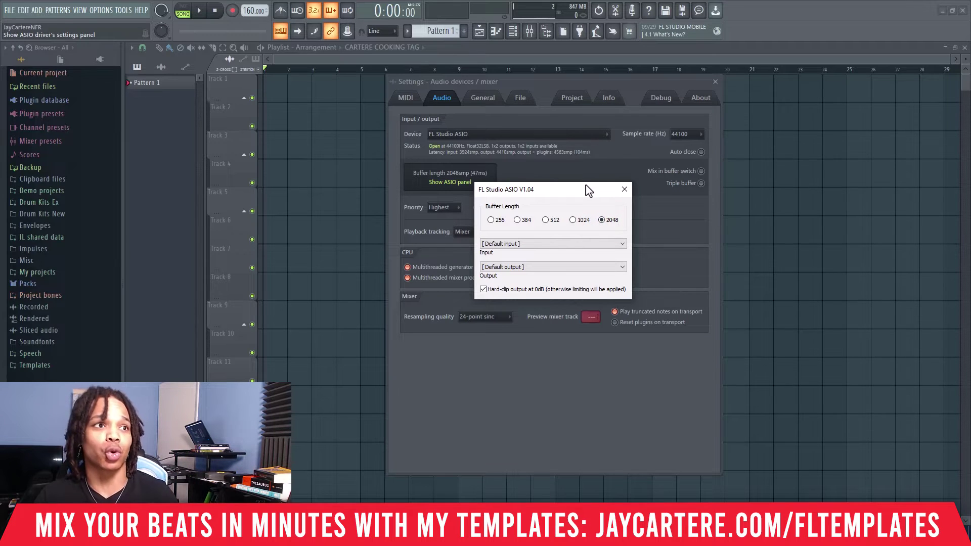
{"action": "left_click", "coordinate": [518, 221]}
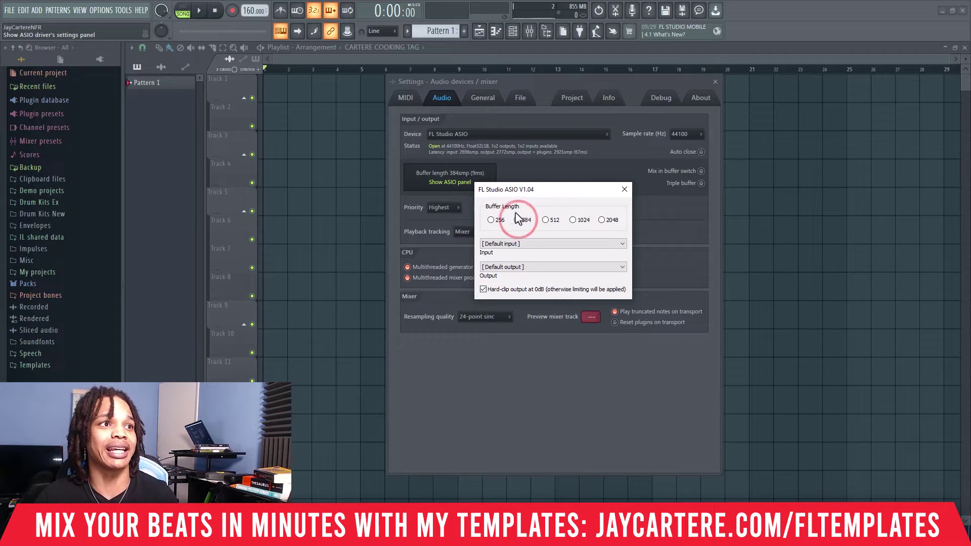
{"action": "left_click", "coordinate": [491, 221]}
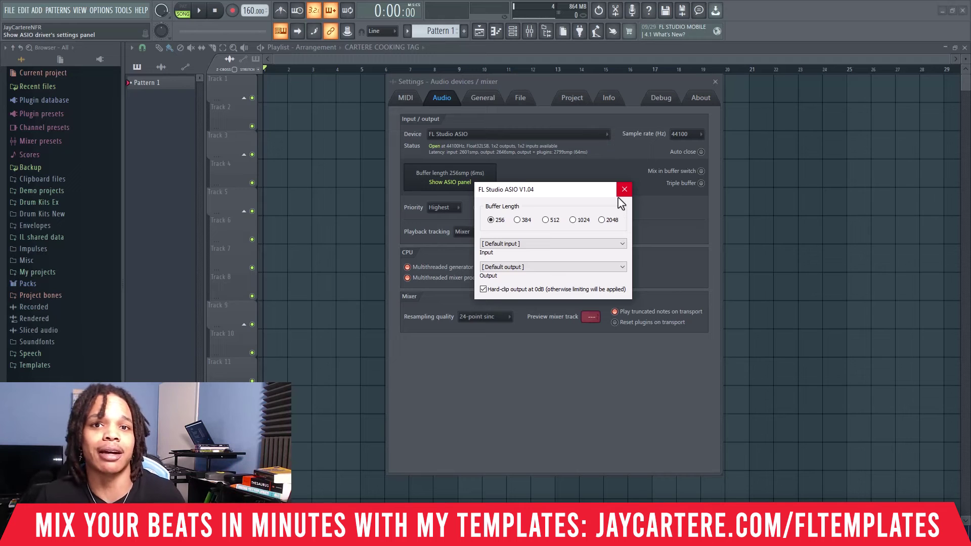
Close the FL Studio ASIO panel to return to the Audio settings page.
{"action": "left_click", "coordinate": [624, 190]}
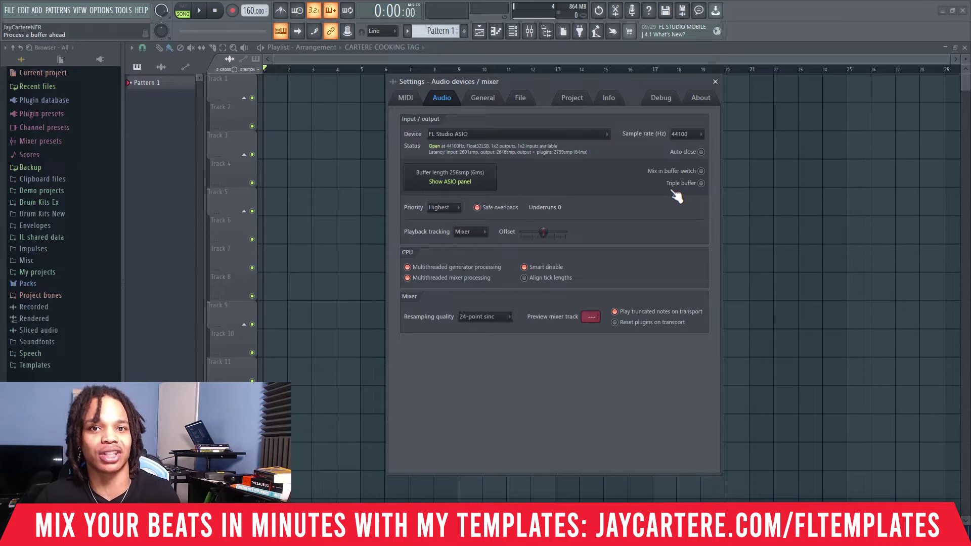
{"action": "left_click", "coordinate": [701, 186]}
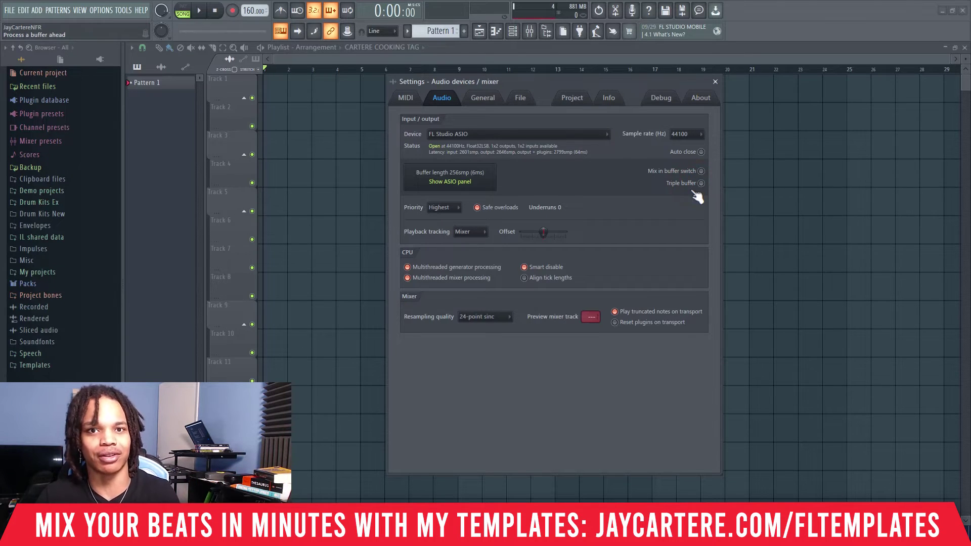
{"action": "left_click", "coordinate": [444, 208]}
{"action": "left_click", "coordinate": [478, 203]}
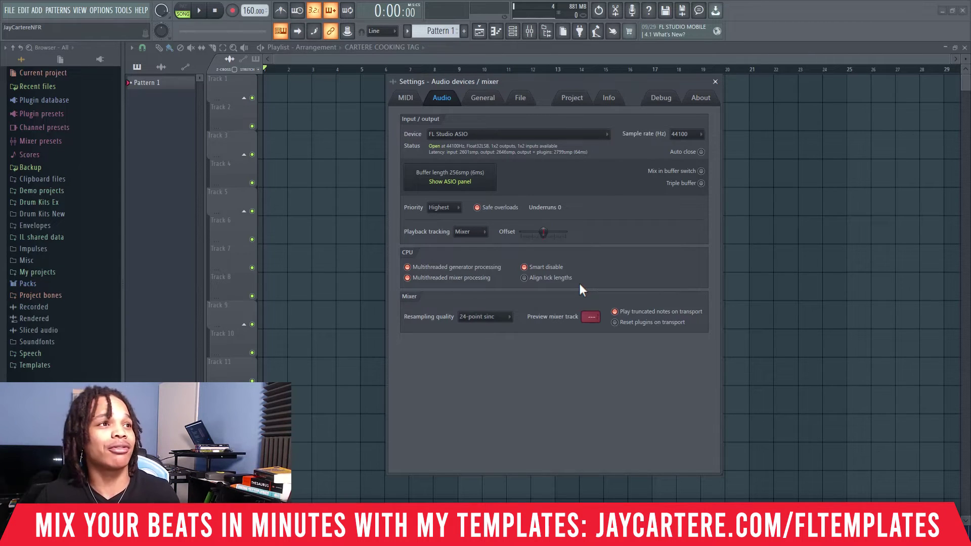
{"action": "left_click", "coordinate": [453, 208]}
{"action": "left_click", "coordinate": [454, 209]}
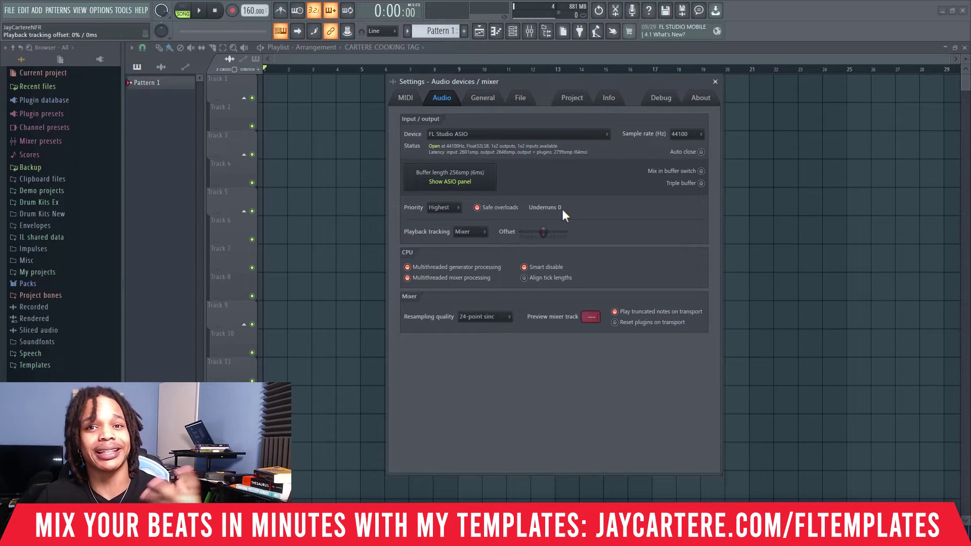
{"action": "left_click", "coordinate": [447, 208]}
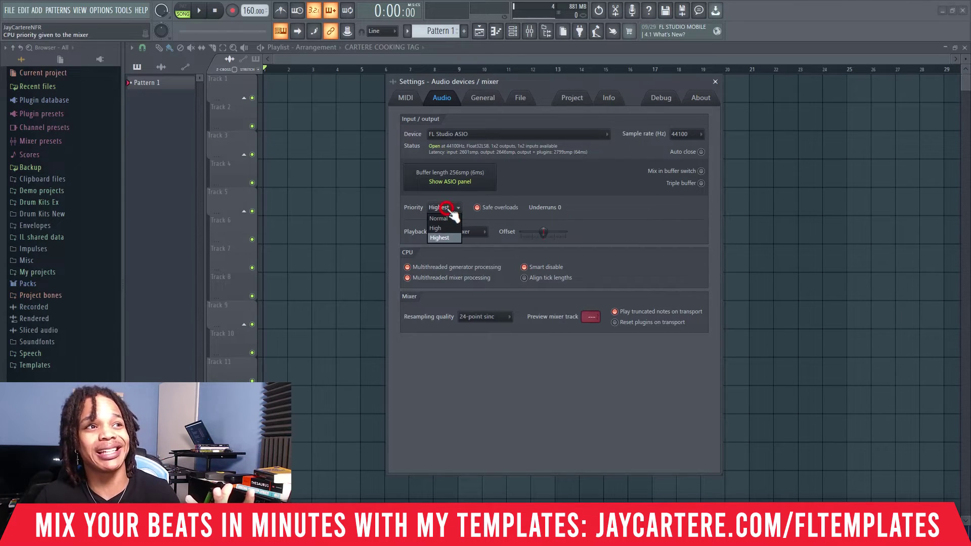
{"action": "left_click", "coordinate": [447, 208]}
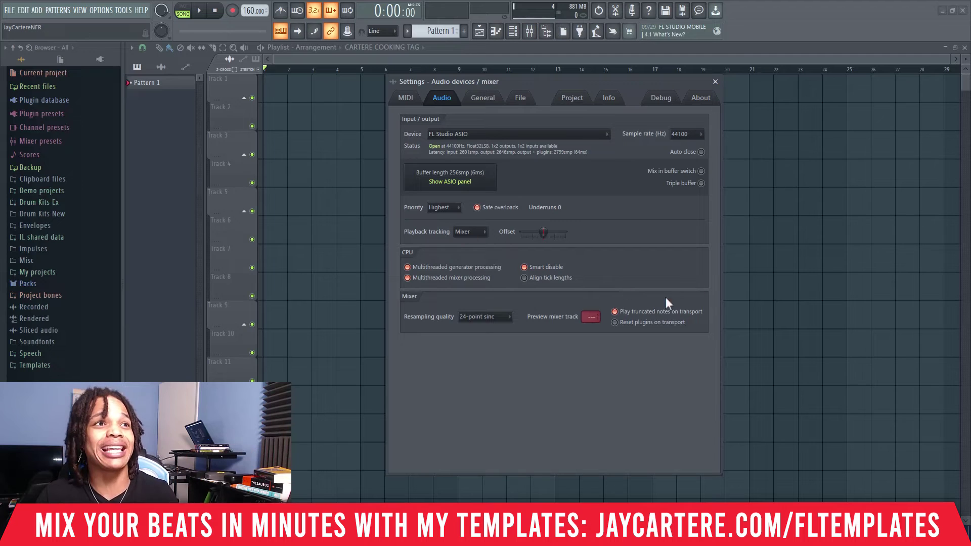
{"action": "left_click_drag", "start_coordinate": [529, 80], "coordinate": [508, 100]}
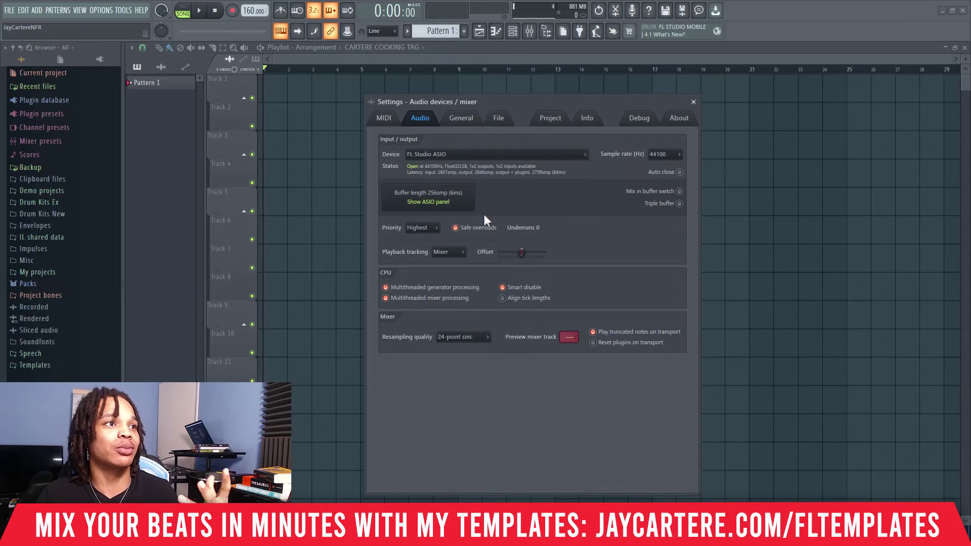
{"action": "left_click_drag", "start_coordinate": [512, 100], "coordinate": [541, 90]}
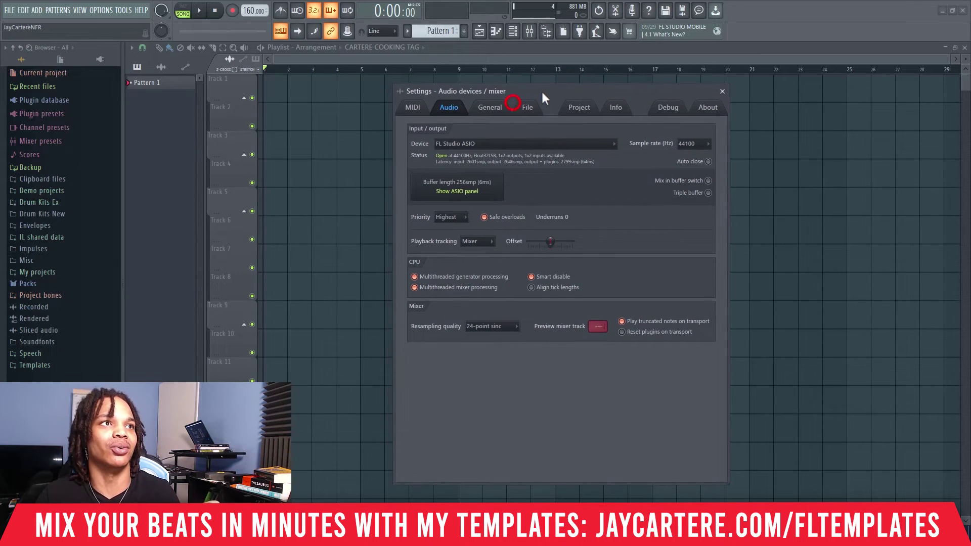
{"action": "left_click", "coordinate": [489, 243]}
{"action": "left_click", "coordinate": [486, 258]}
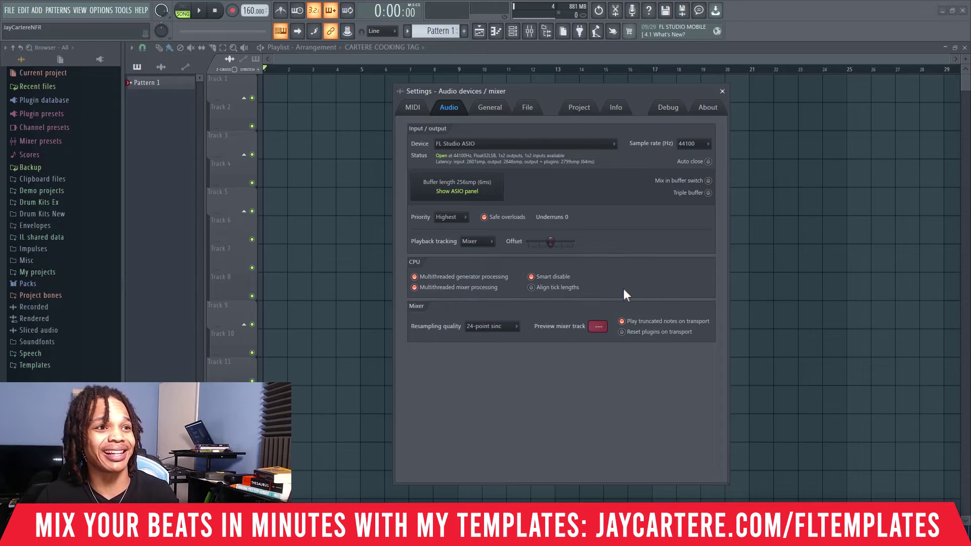
{"action": "left_click", "coordinate": [504, 326]}
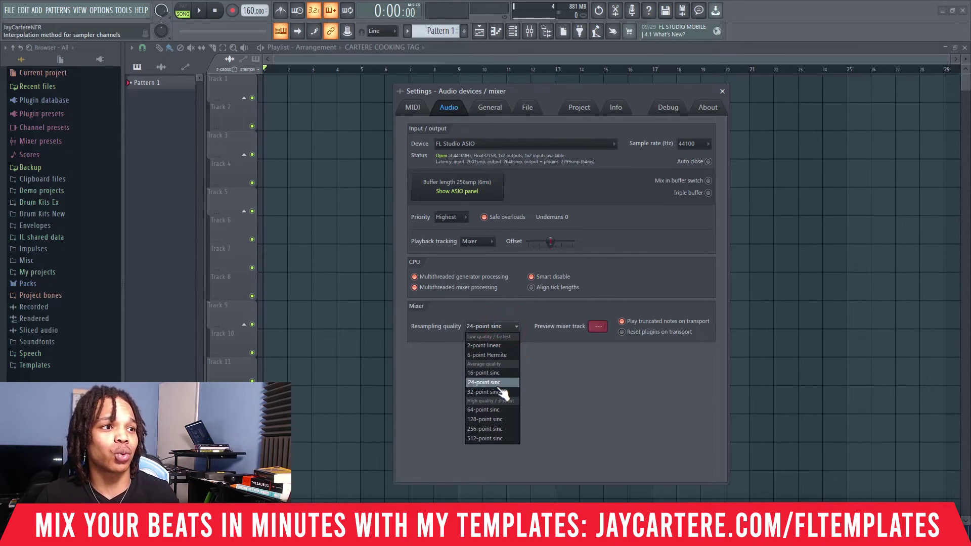
{"action": "left_click", "coordinate": [574, 380]}
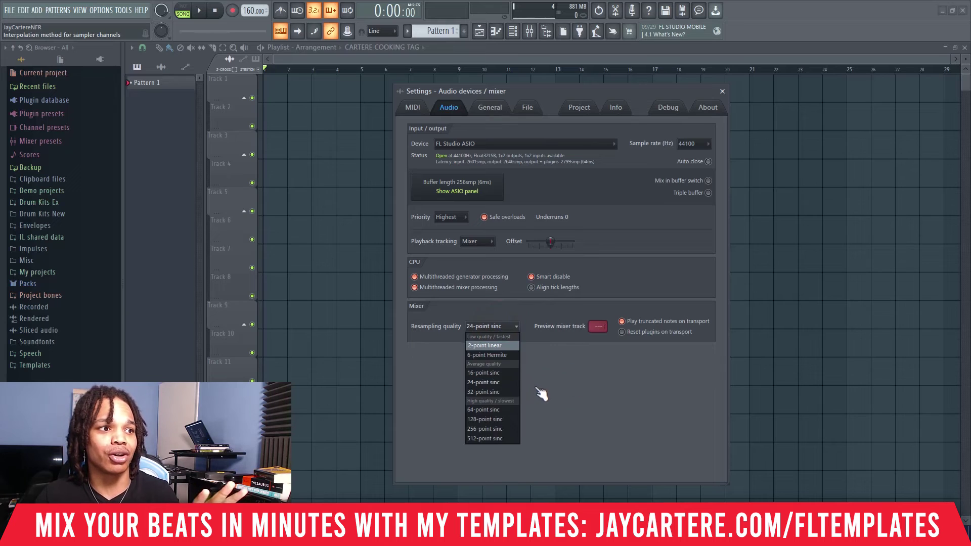
{"action": "left_click", "coordinate": [535, 387]}
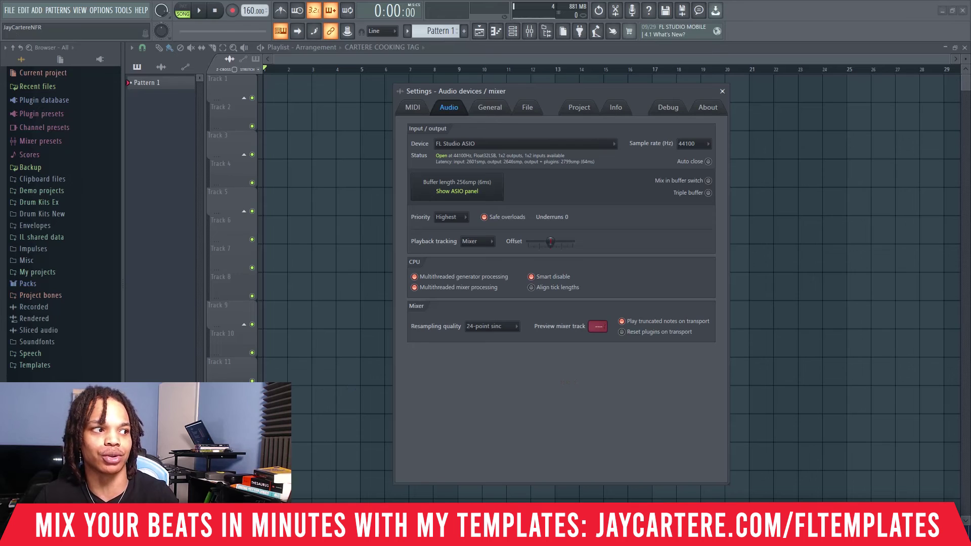
Search 'power', confirm the High performance plan in Additional power settings, then close the windows.
{"action": "key", "text": "super"}
{"action": "type", "text": "pow"}
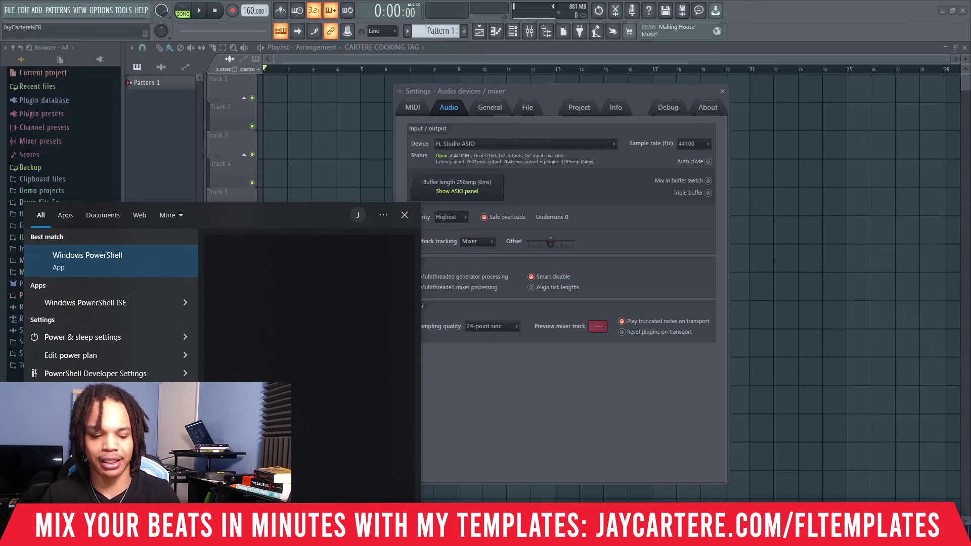
{"action": "type", "text": "er"}
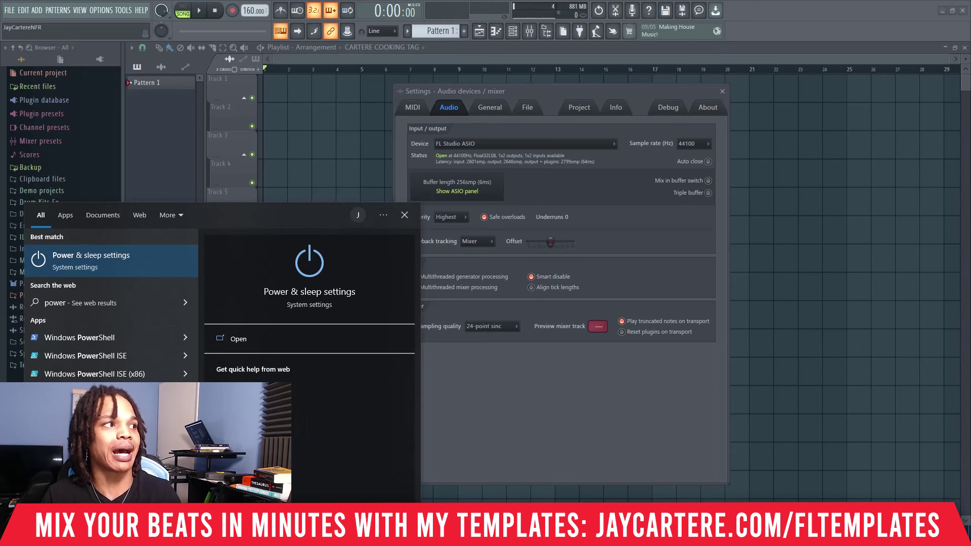
{"action": "left_click", "coordinate": [86, 263]}
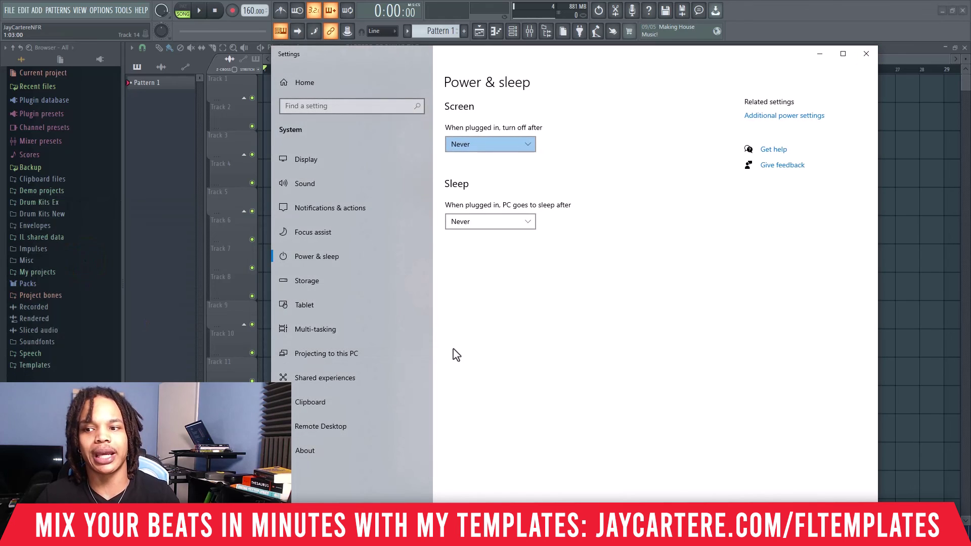
{"action": "left_click", "coordinate": [787, 186]}
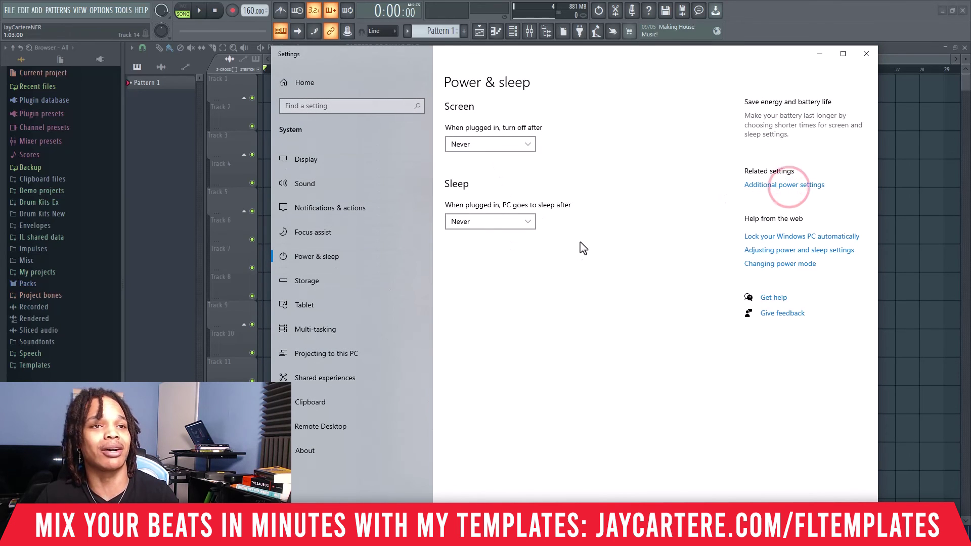
{"action": "left_click", "coordinate": [468, 133]}
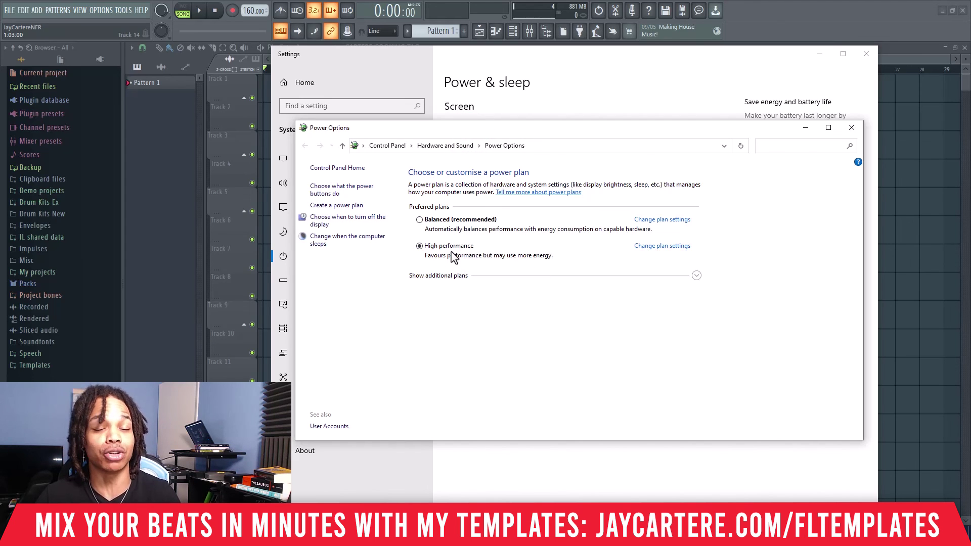
{"action": "left_click", "coordinate": [851, 127]}
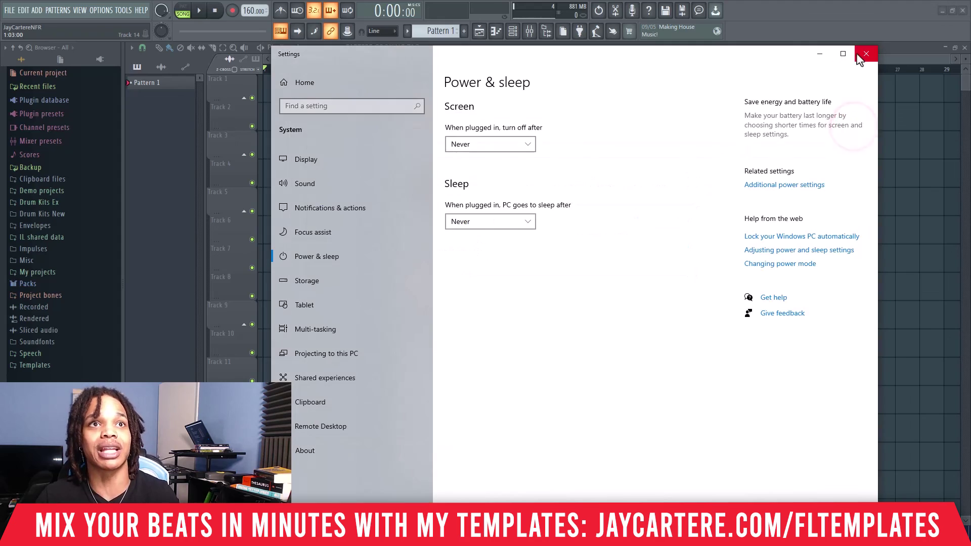